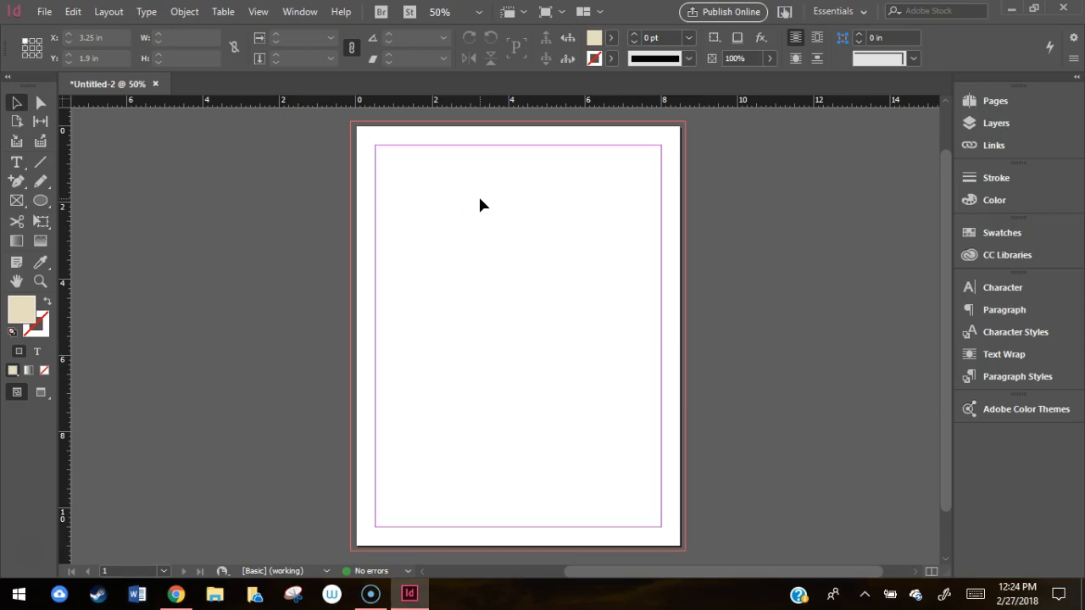
# Step: Toggle the rulers and place a horizontal guide at about 4.975 in and a vertical guide midway across the page
pyautogui.hotkey('ctrl', 'r')
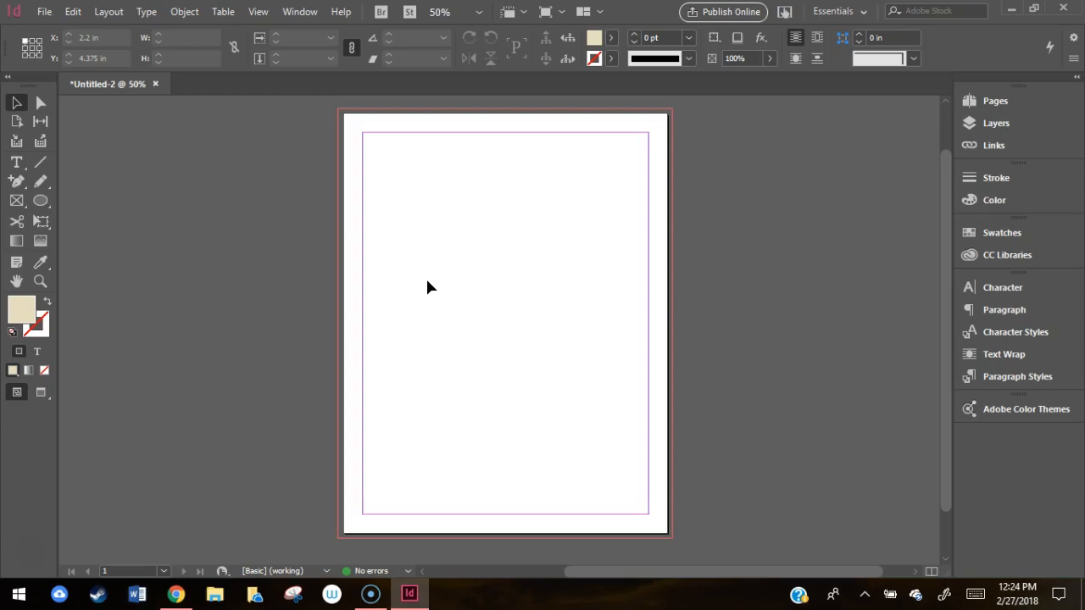
pyautogui.hotkey('ctrl', 'r')
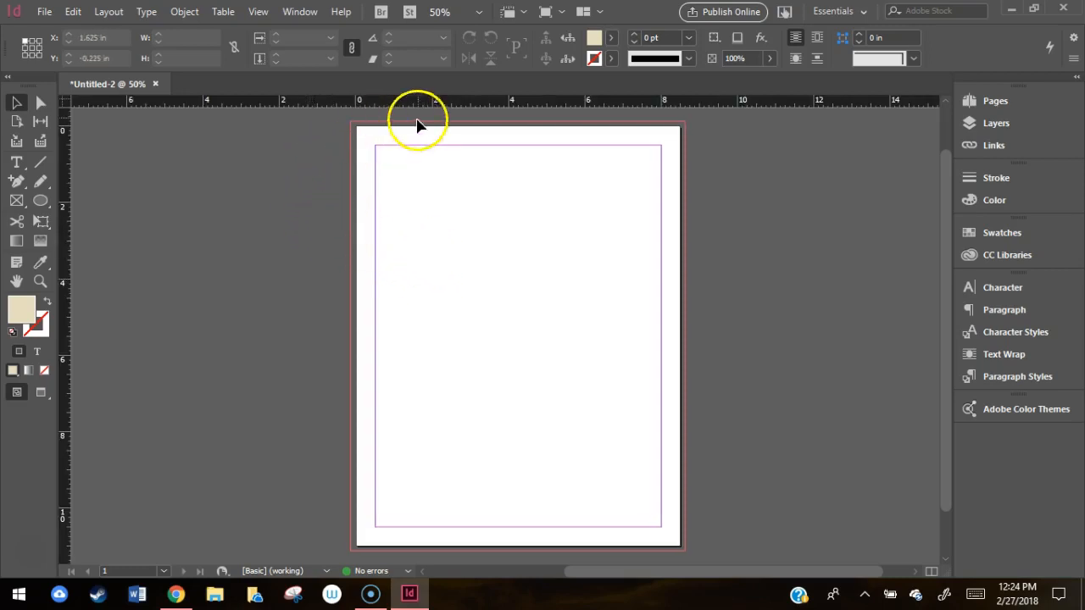
pyautogui.moveTo(444, 102); pyautogui.dragTo(431, 316)
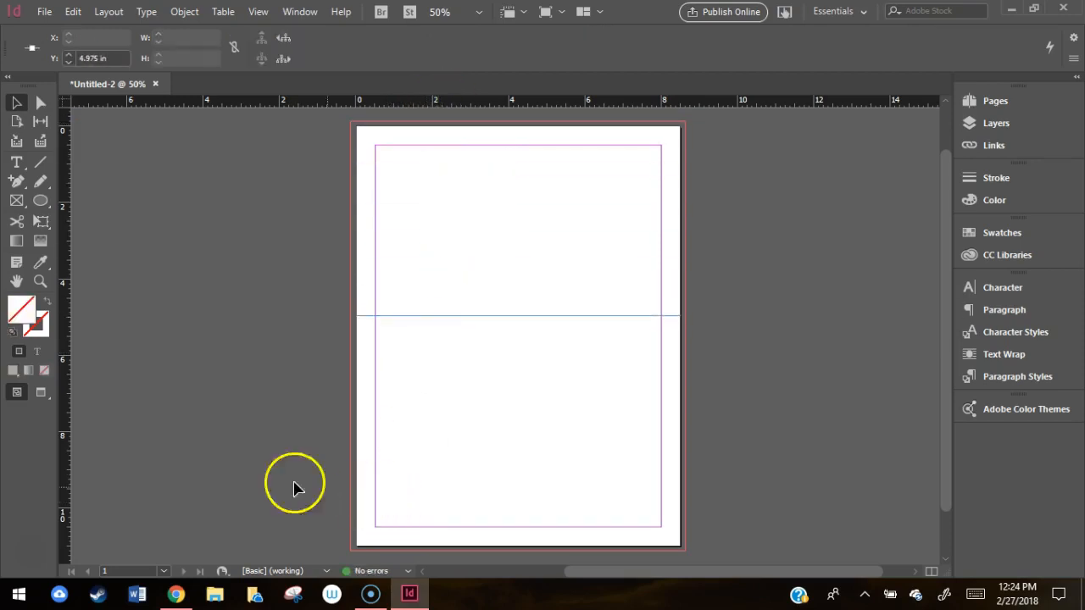
pyautogui.click(288, 373)
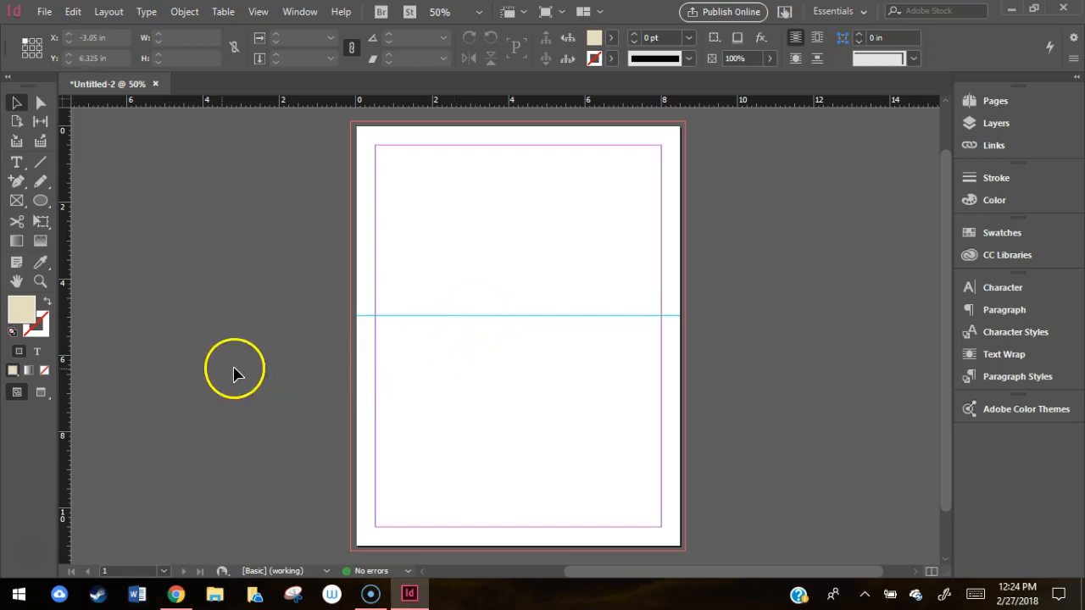
pyautogui.moveTo(66, 348); pyautogui.dragTo(516, 389)
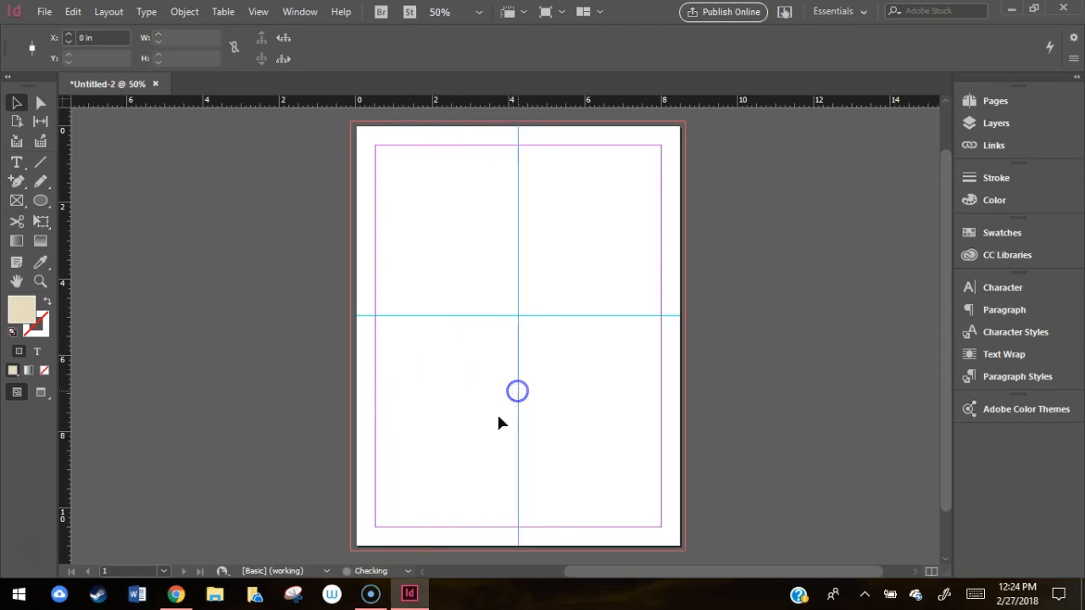
pyautogui.click(411, 411)
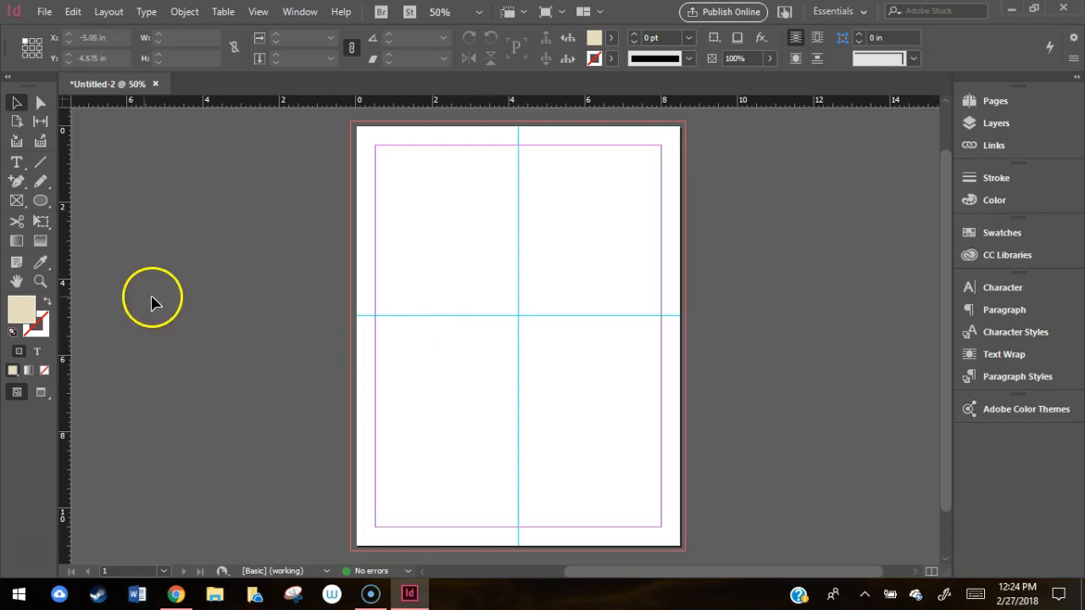
# Step: Draw a rectangle about 2.625 by 3.125 in in the page's upper-left quarter and snap its lower-right corner to the guide intersection
pyautogui.click(37, 200)
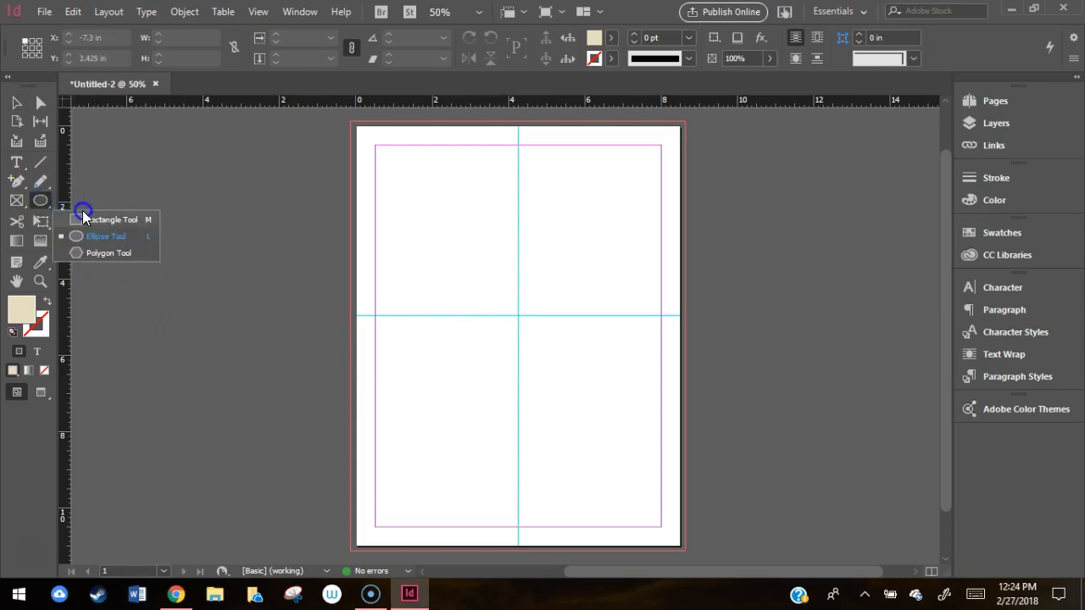
pyautogui.click(117, 214)
pyautogui.moveTo(386, 186); pyautogui.dragTo(486, 305)
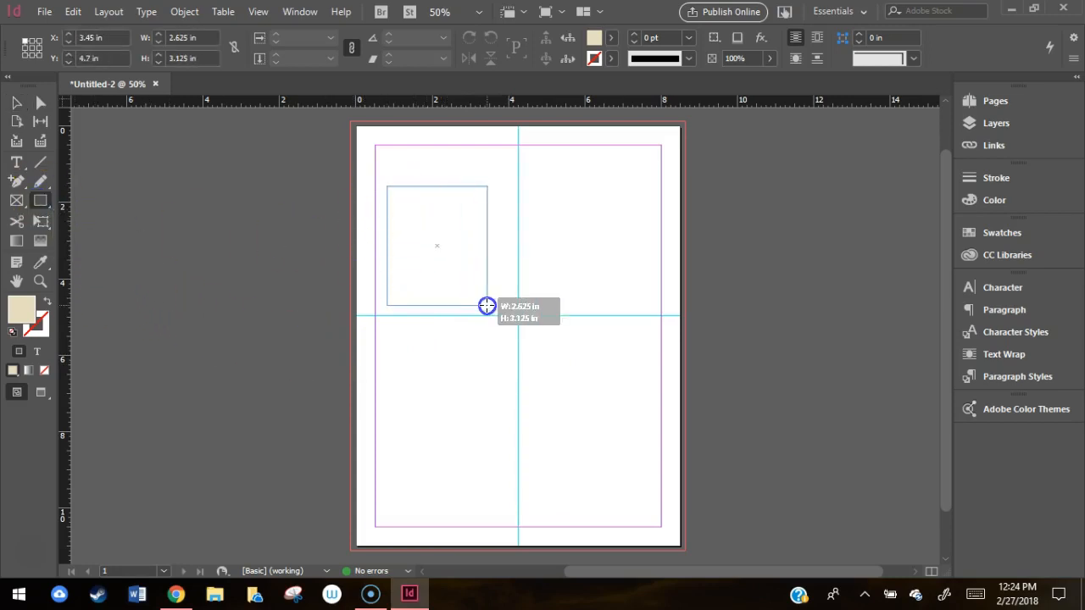
pyautogui.click(15, 100)
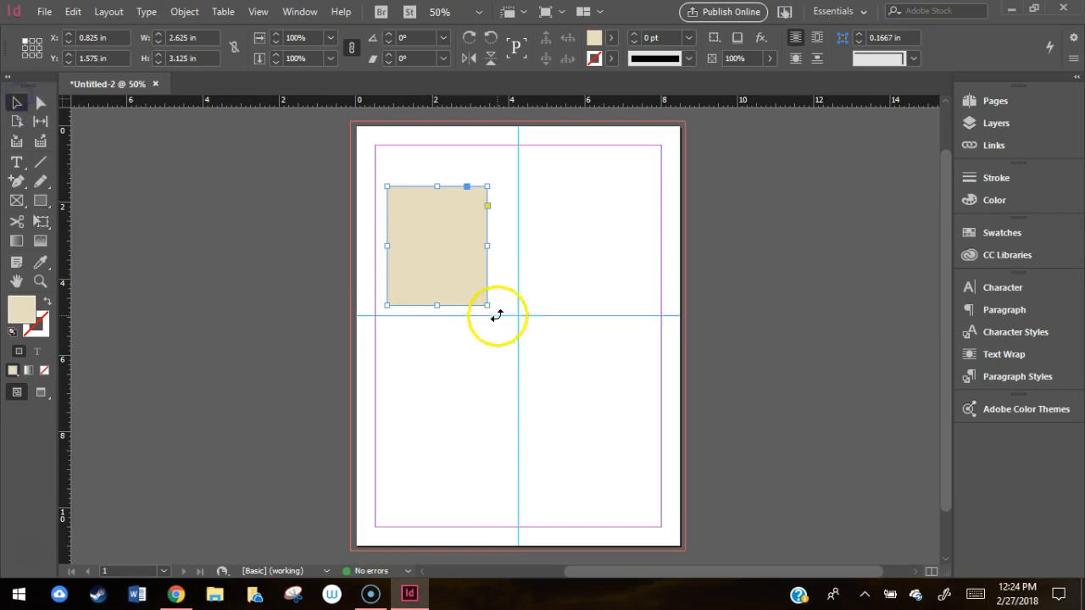
pyautogui.moveTo(463, 268); pyautogui.dragTo(494, 275)
pyautogui.click(452, 435)
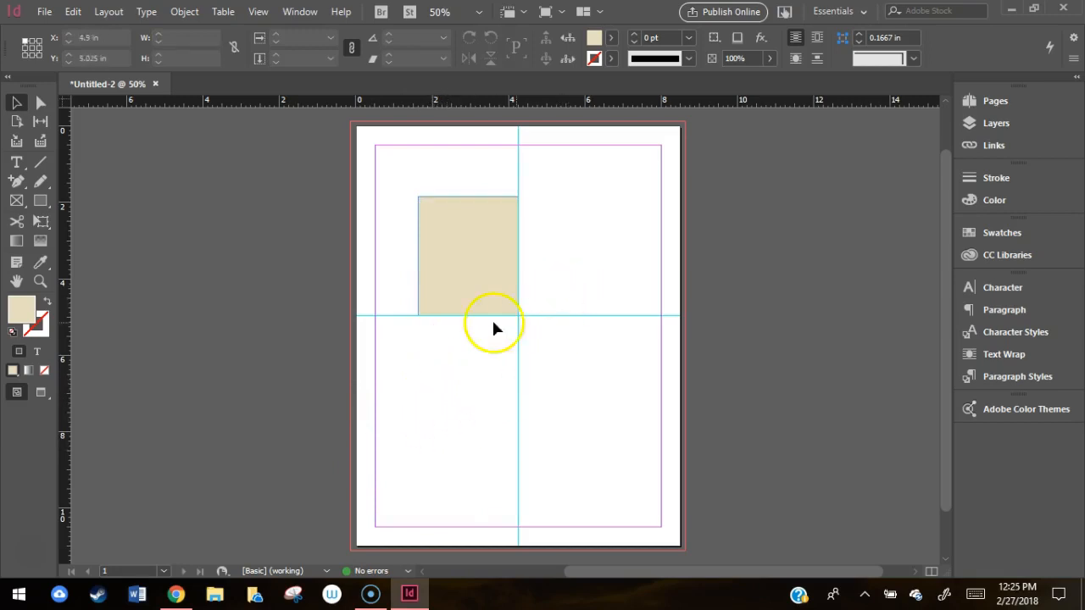
# Step: Delete the rectangle and all guides on the spread
pyautogui.moveTo(396, 165); pyautogui.dragTo(559, 474)
pyautogui.press('Delete')
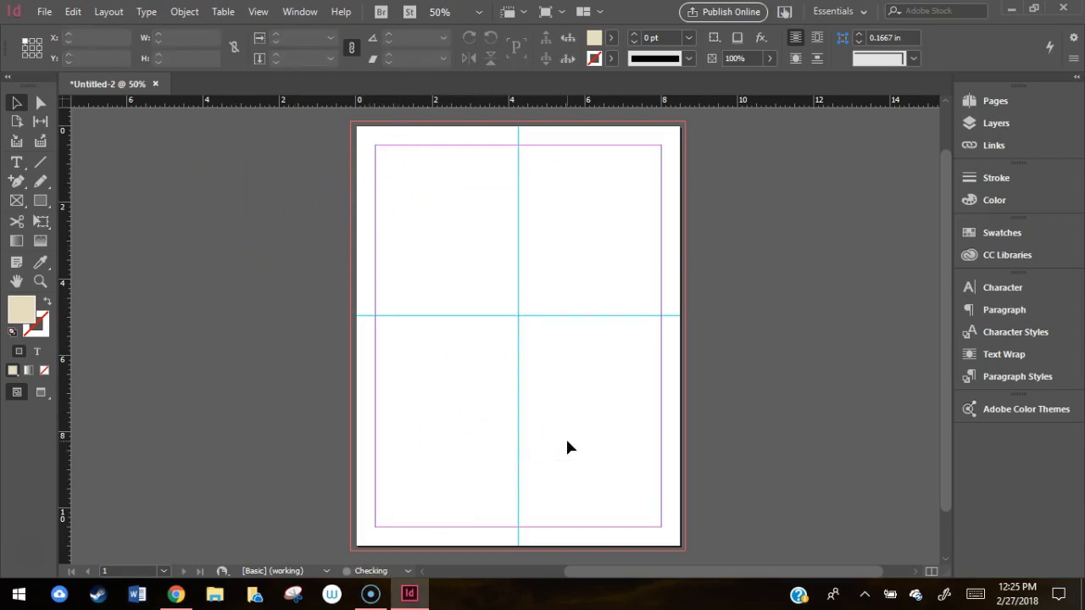
pyautogui.click(257, 12)
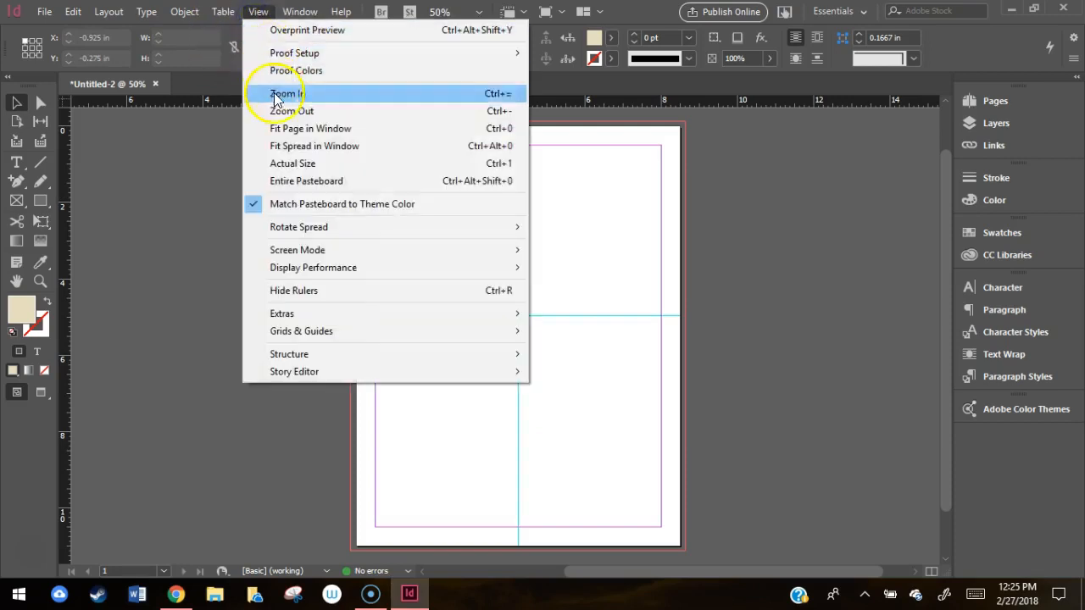
pyautogui.moveTo(306, 334)
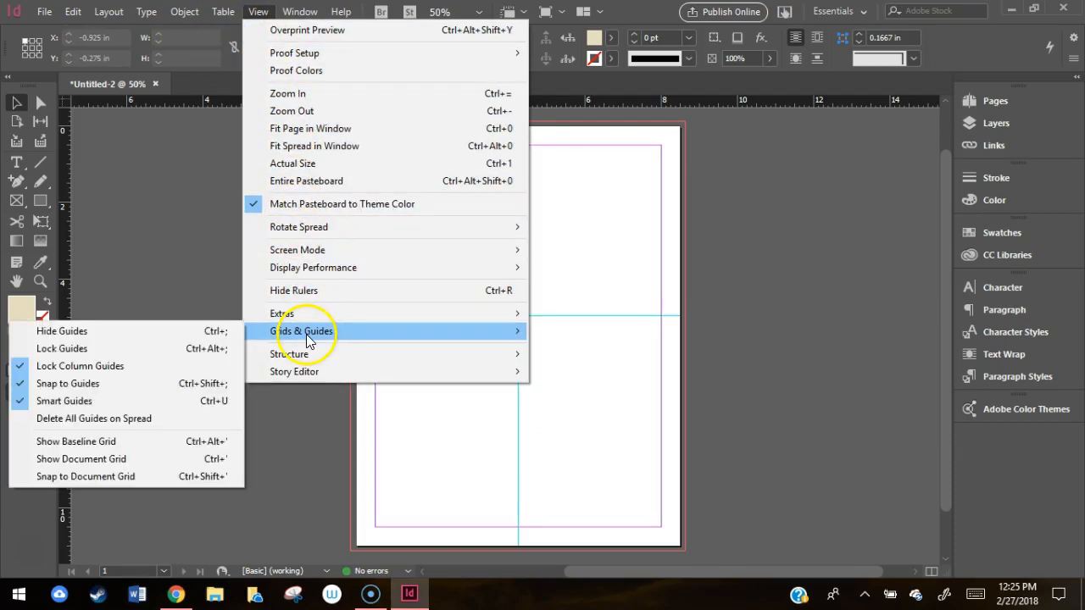
pyautogui.click(176, 349)
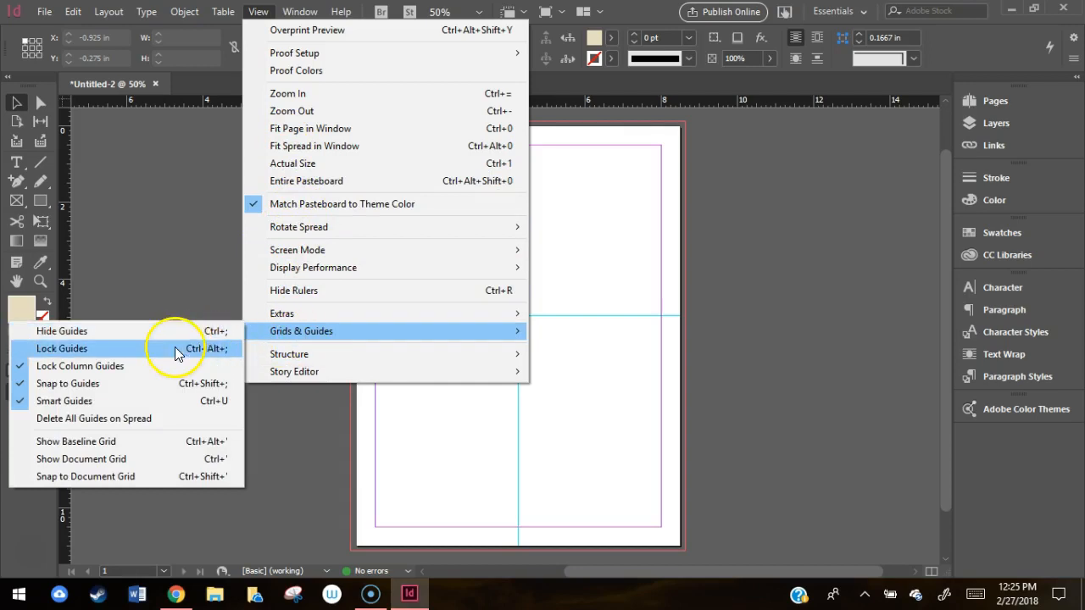
pyautogui.click(163, 422)
pyautogui.click(433, 390)
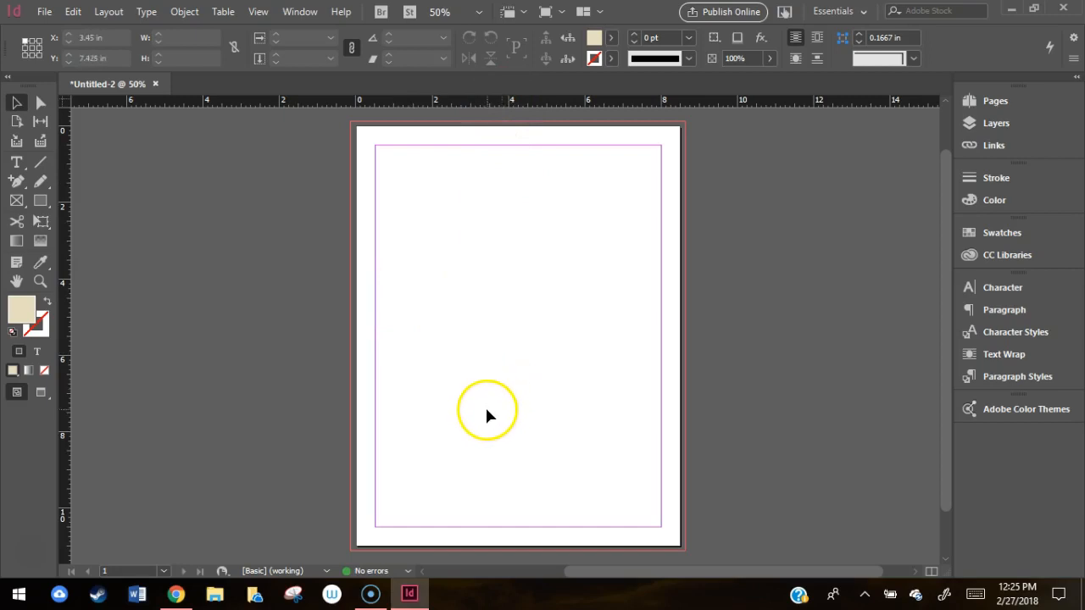
# Step: Place a horizontal guide spanning the whole pasteboard at about 2.05 in and delete it
pyautogui.moveTo(537, 102); pyautogui.dragTo(84, 205)
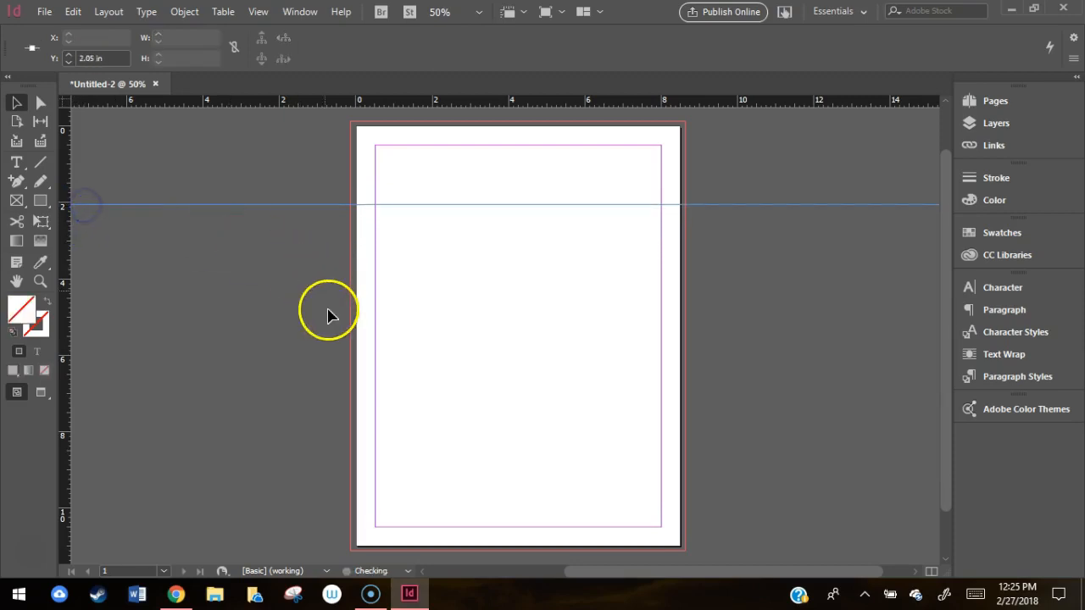
pyautogui.press('Delete')
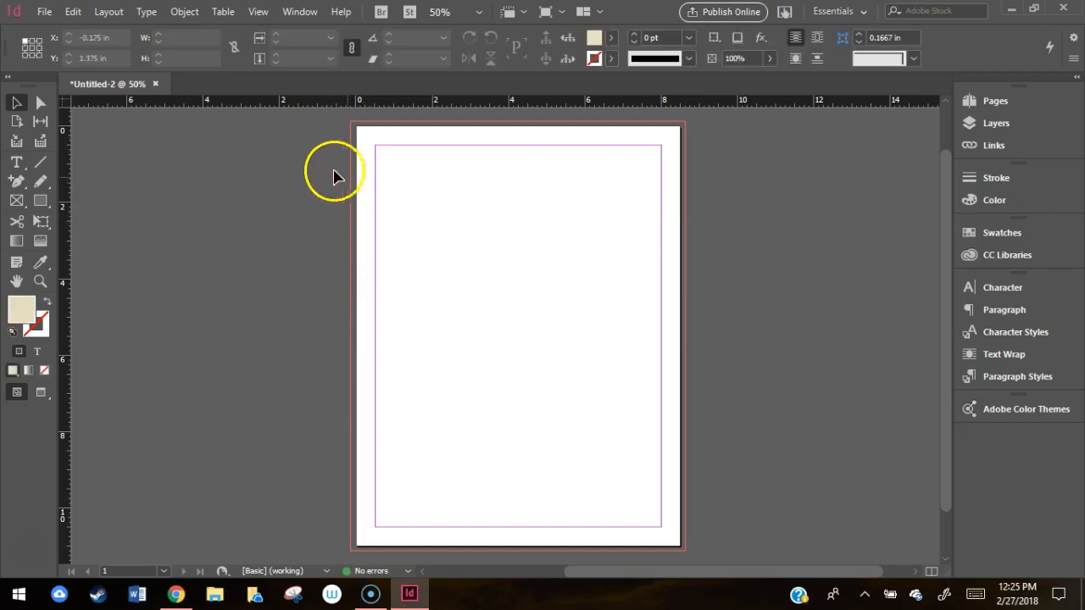
# Step: Start the Create Guides command, move its dialog clear of the page and set the number of columns to 2
pyautogui.click(108, 12)
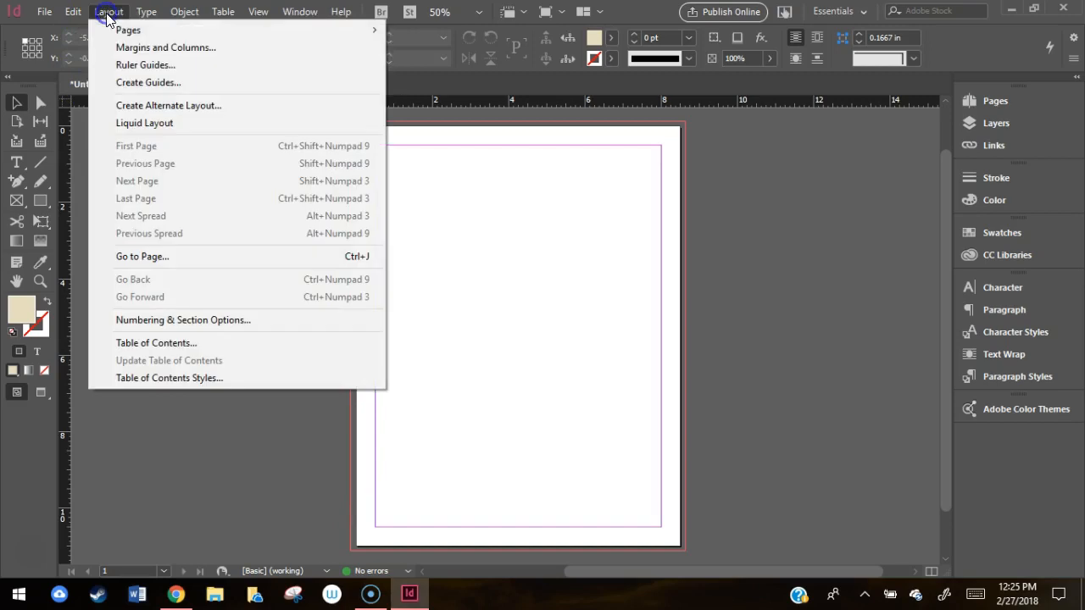
pyautogui.click(122, 78)
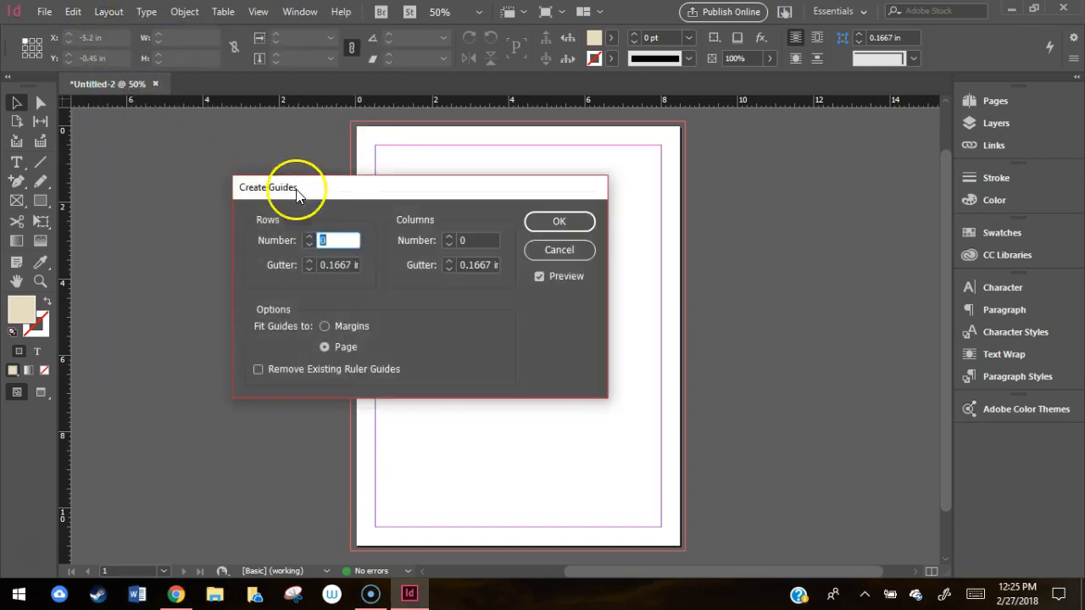
pyautogui.moveTo(348, 186); pyautogui.dragTo(814, 133)
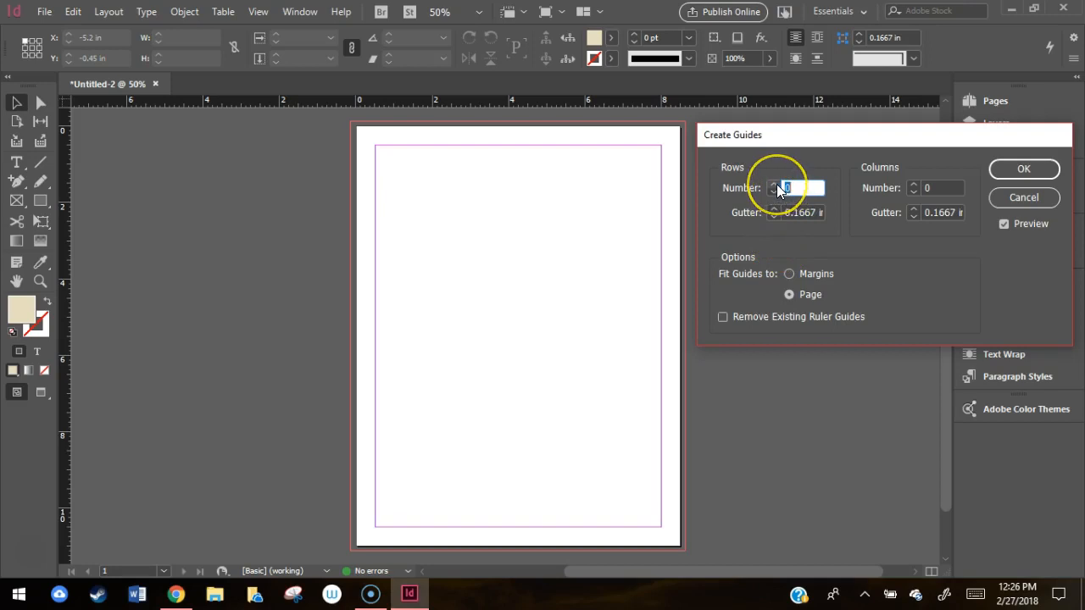
pyautogui.click(913, 184)
pyautogui.click(913, 184)
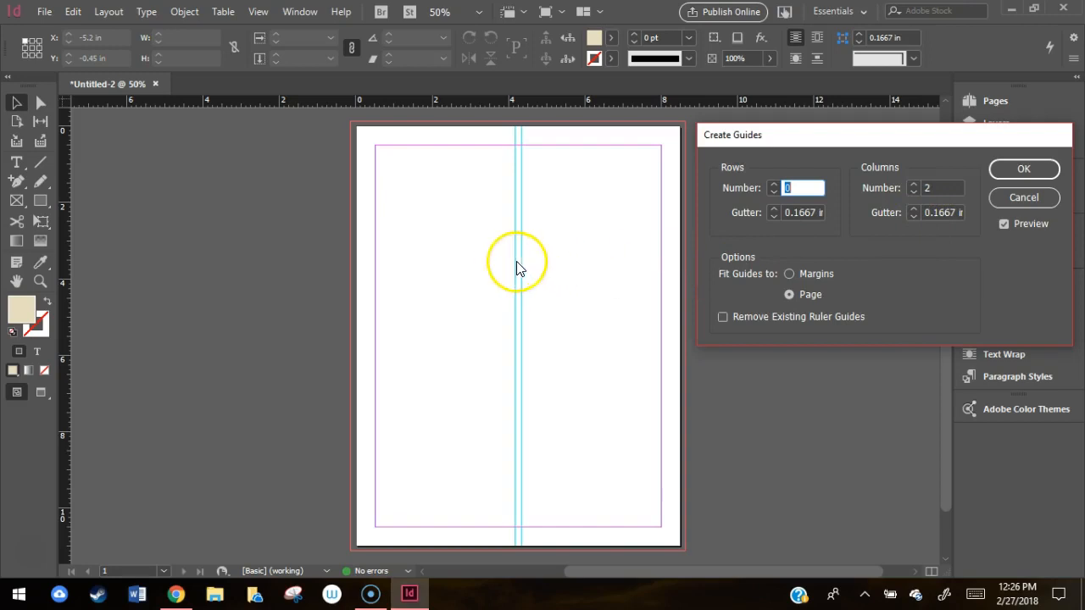
# Step: Try a column gutter of 0.875 in, followed by a gutter of 0 in
pyautogui.click(914, 207)
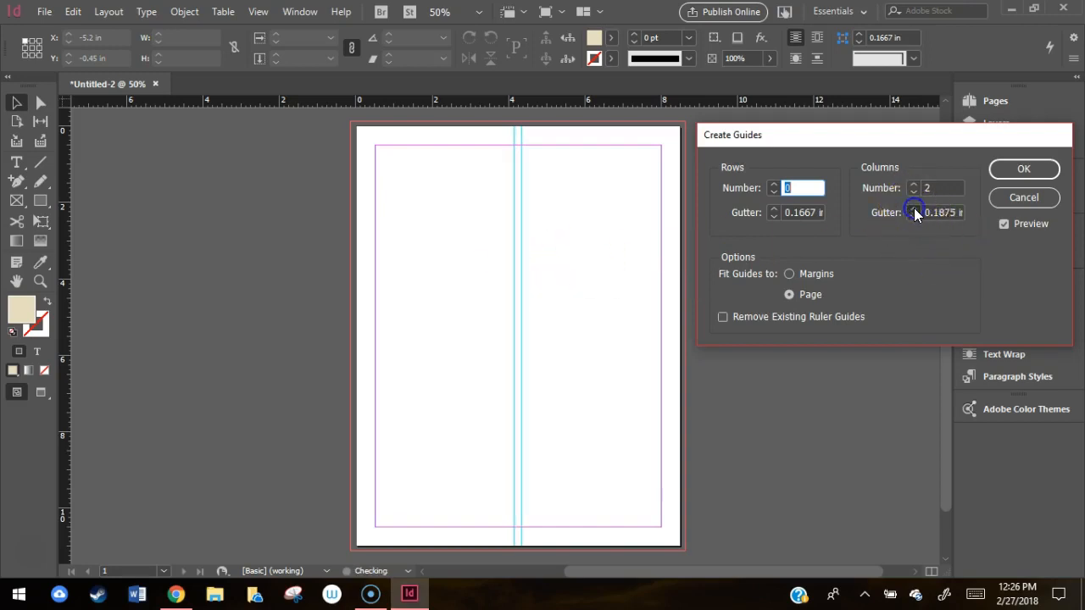
pyautogui.click(914, 207)
pyautogui.click(914, 207)
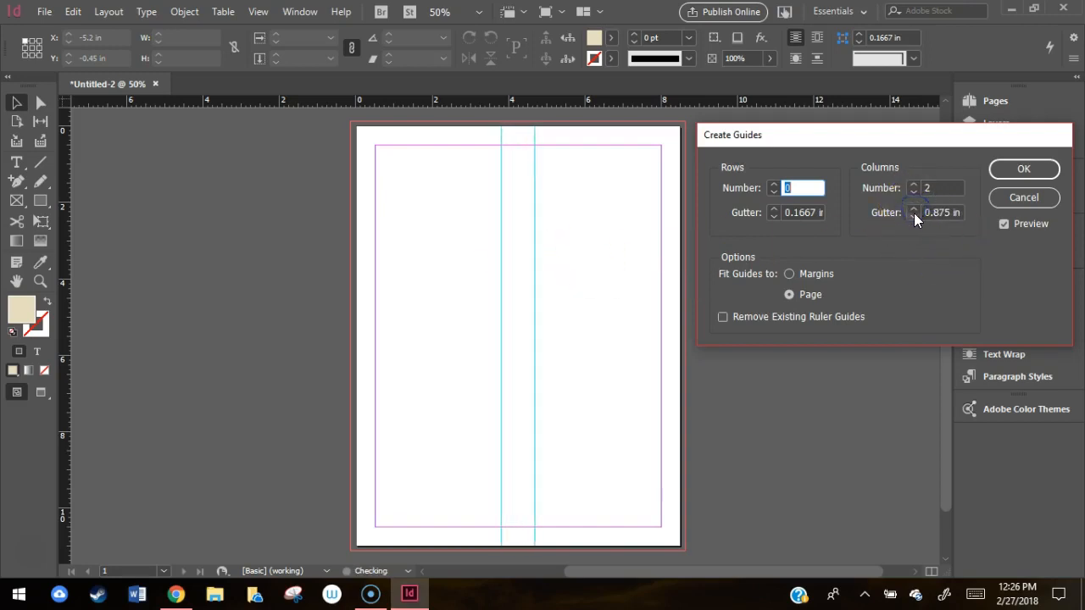
pyautogui.click(914, 217)
pyautogui.click(914, 217)
pyautogui.click(914, 217)
pyautogui.click(914, 217)
pyautogui.click(914, 217)
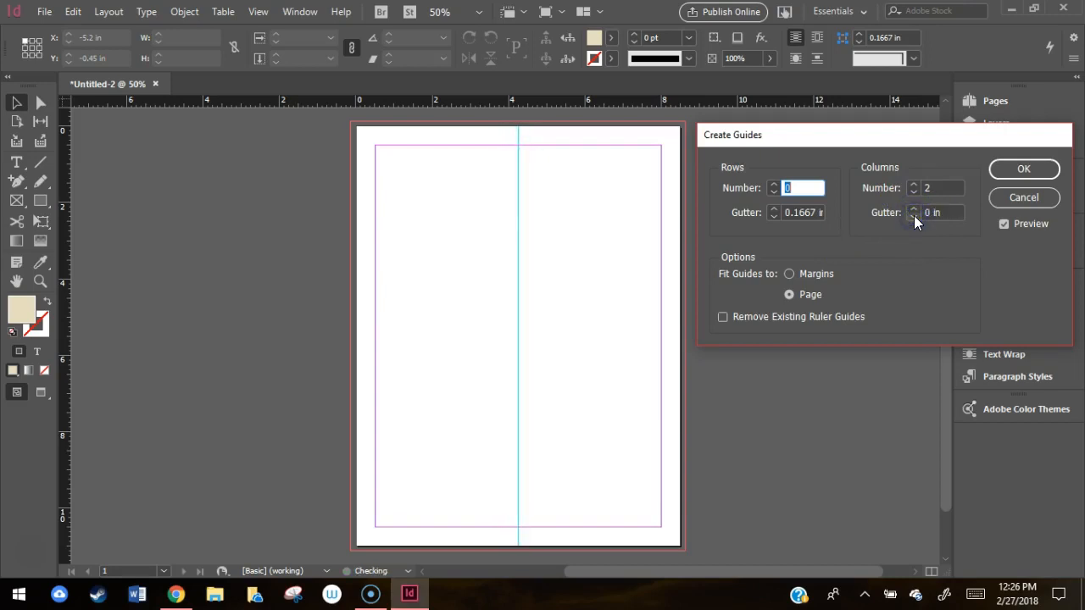
# Step: Set the column gutter to 0.1875 in
pyautogui.click(913, 208)
pyautogui.click(912, 209)
pyautogui.click(913, 209)
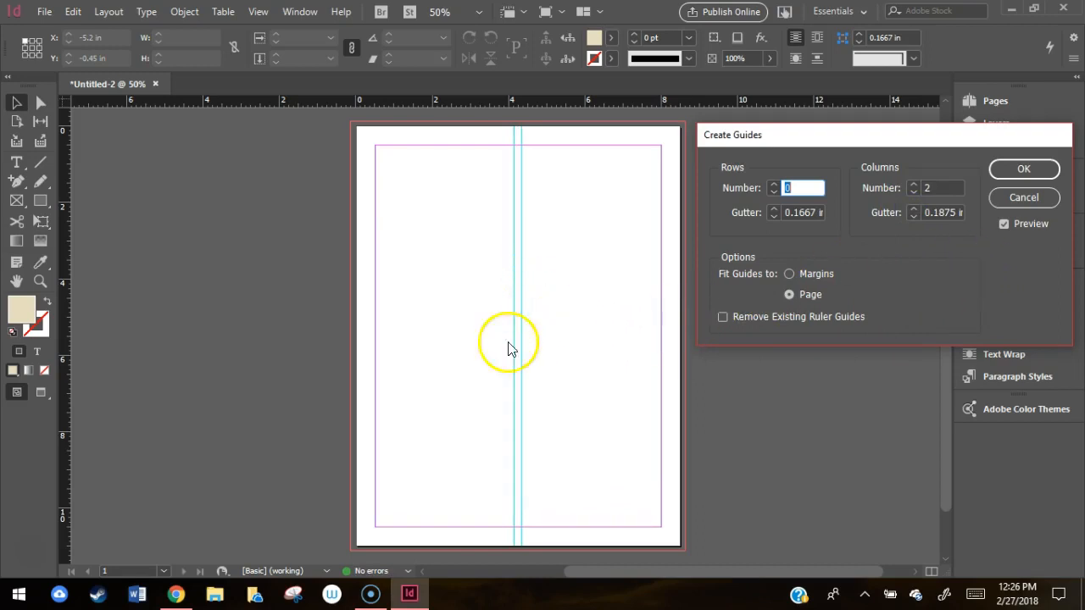
# Step: Compare the page with and without the guide preview, leaving the preview on
pyautogui.click(1006, 227)
pyautogui.click(1006, 227)
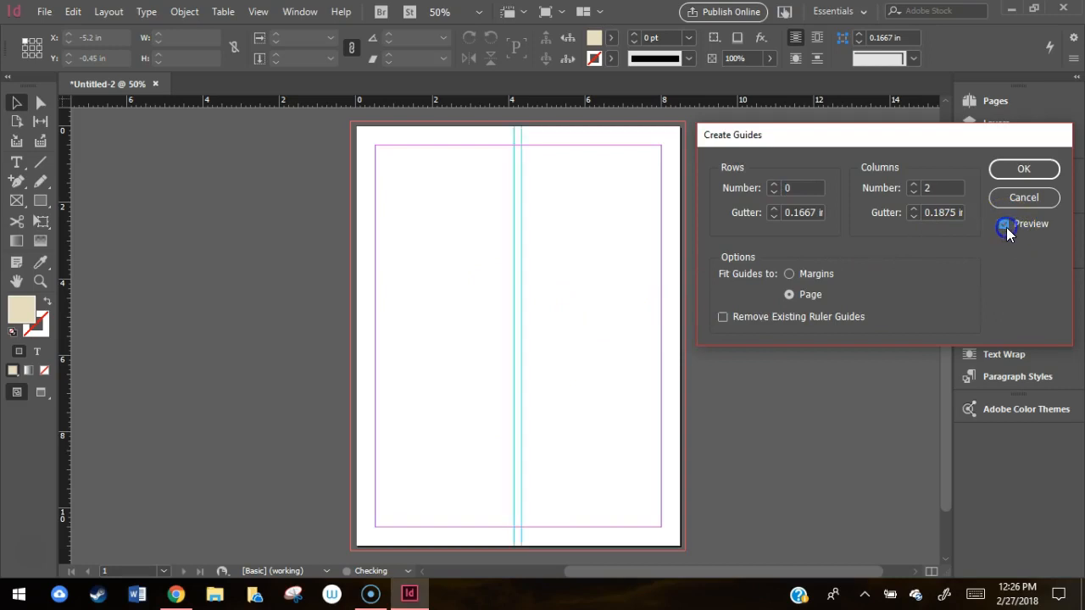
pyautogui.click(1006, 227)
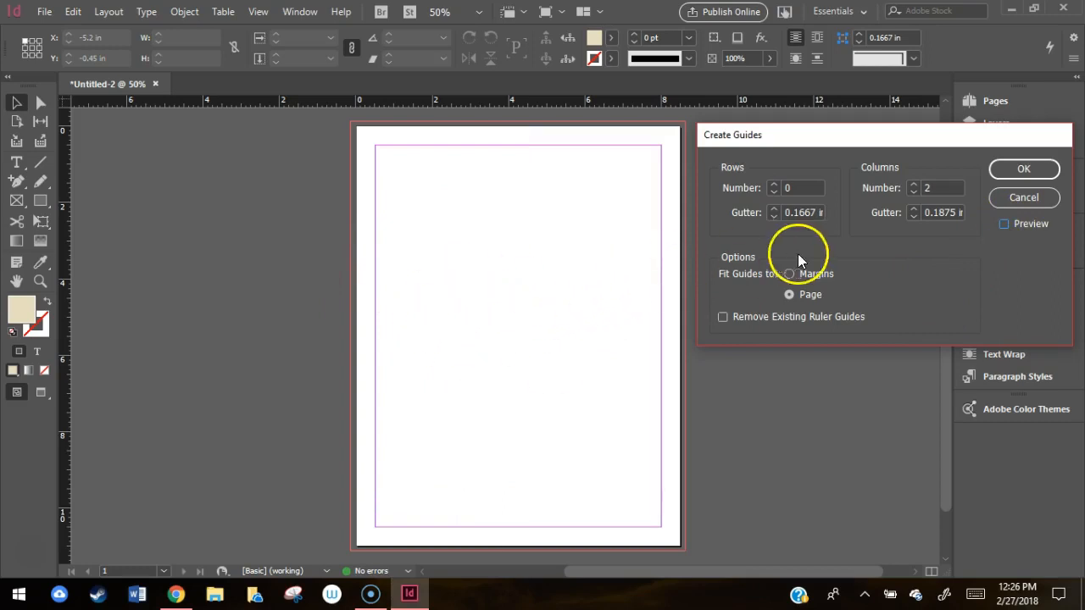
pyautogui.click(1003, 225)
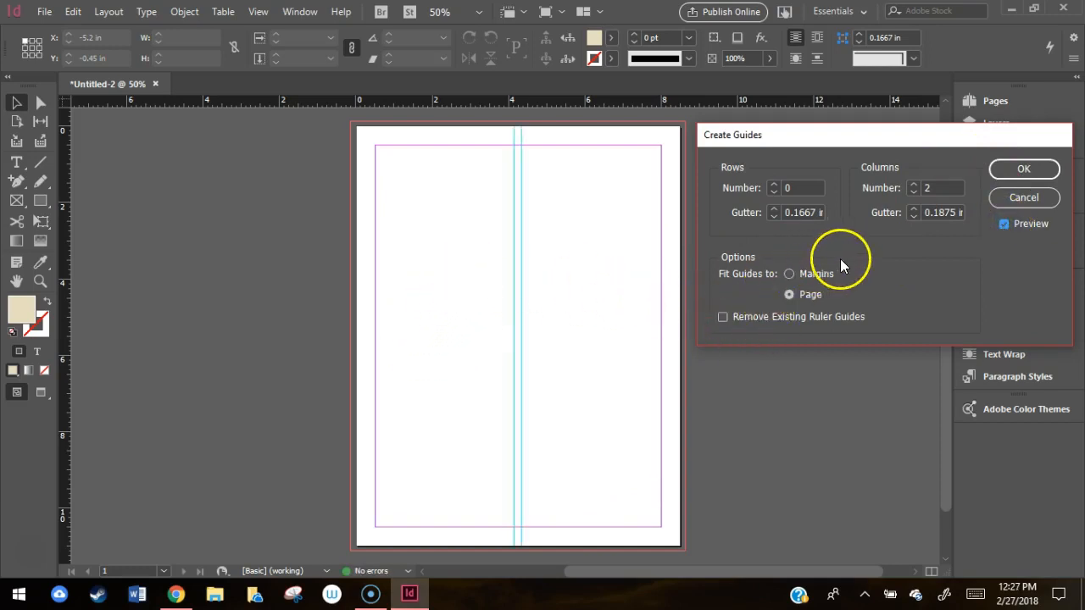
# Step: Set the number of rows to 3 and create the guides fitted to the page
pyautogui.click(774, 185)
pyautogui.click(774, 185)
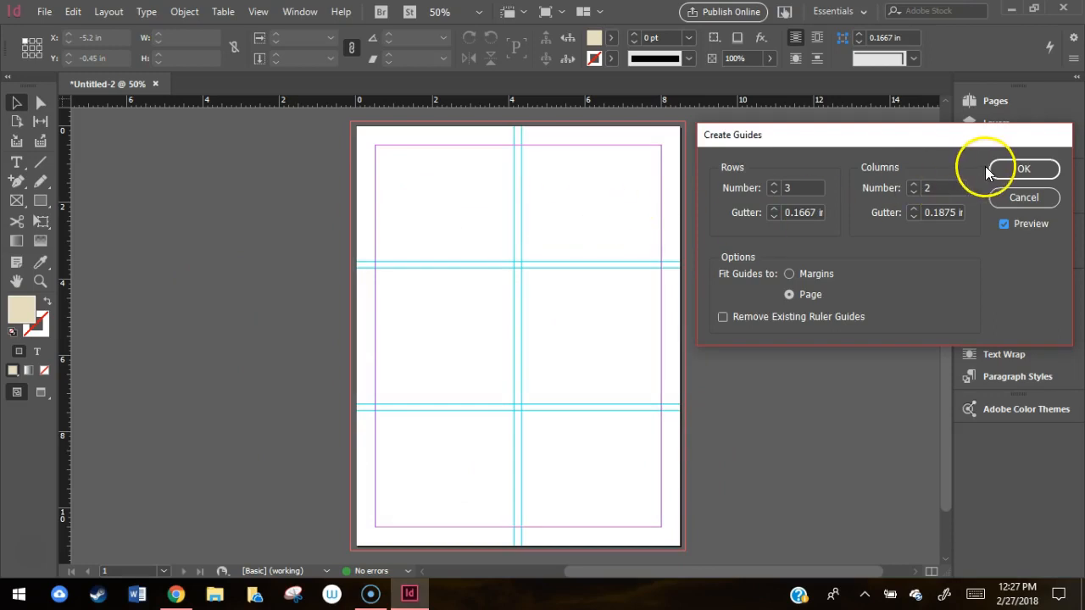
pyautogui.click(1020, 169)
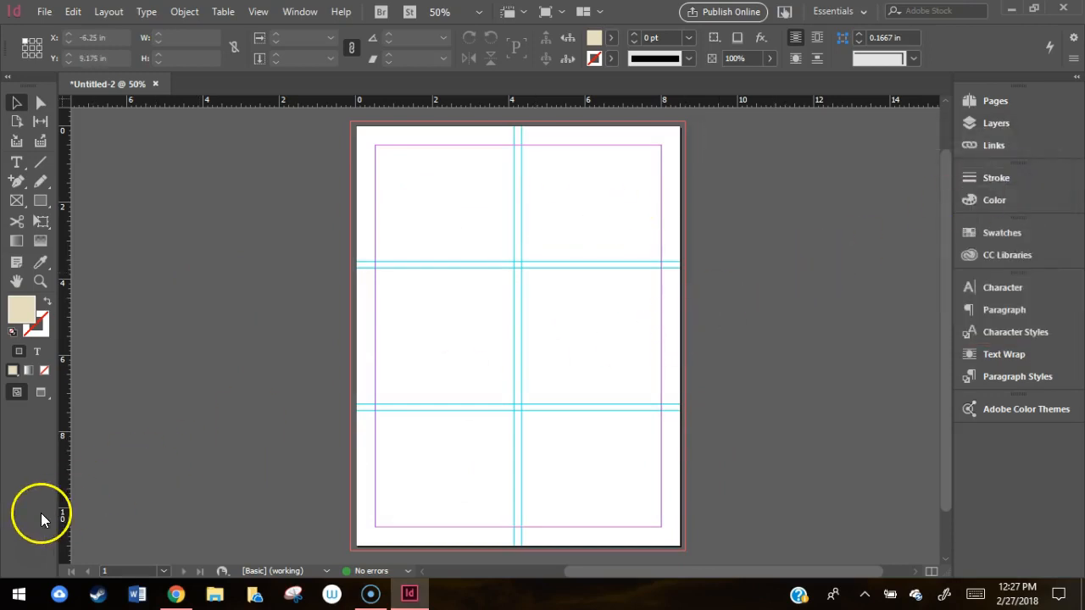
pyautogui.click(166, 458)
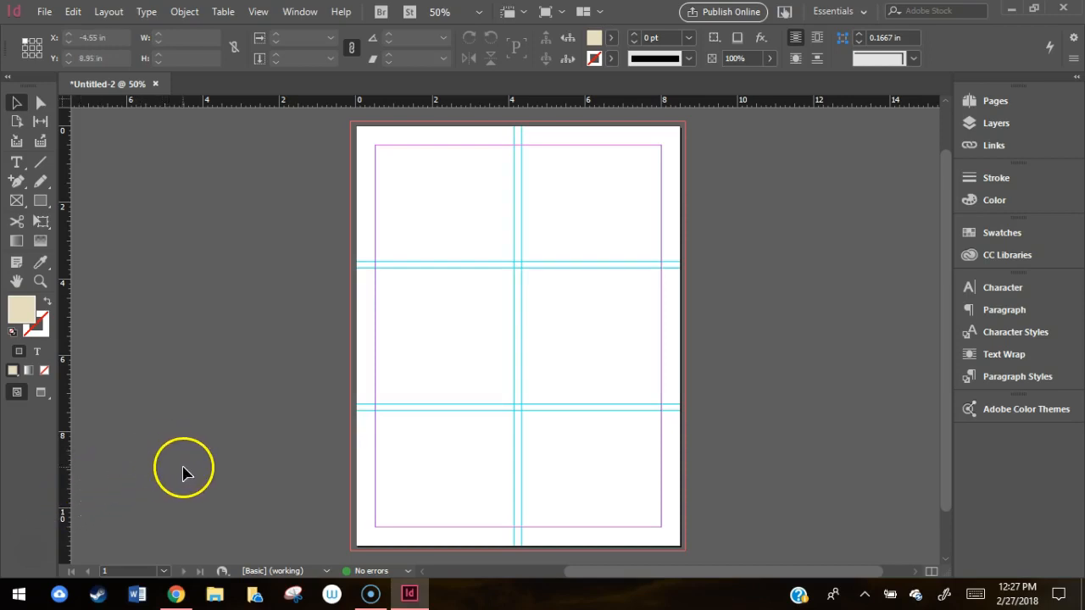